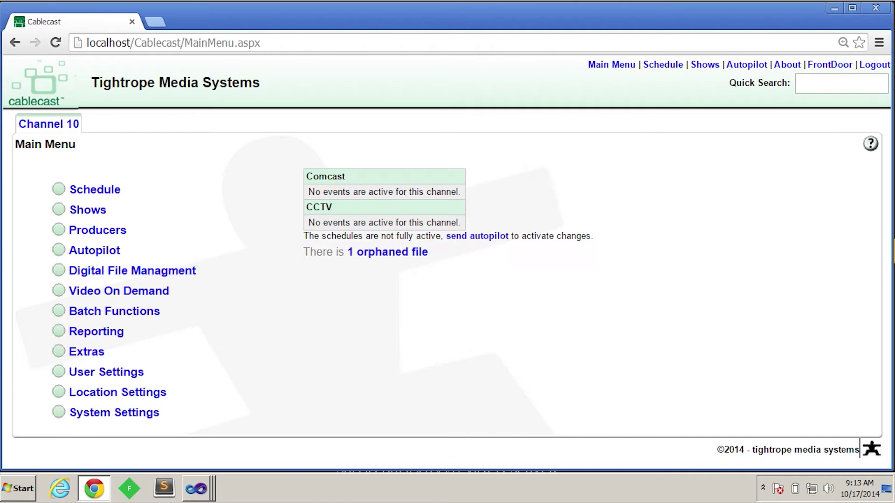
Confirm 'Turn on OnAir Light' uses Set GPI, then re-save both OnAir light events.
{"action": "left_click", "coordinate": [659, 68]}
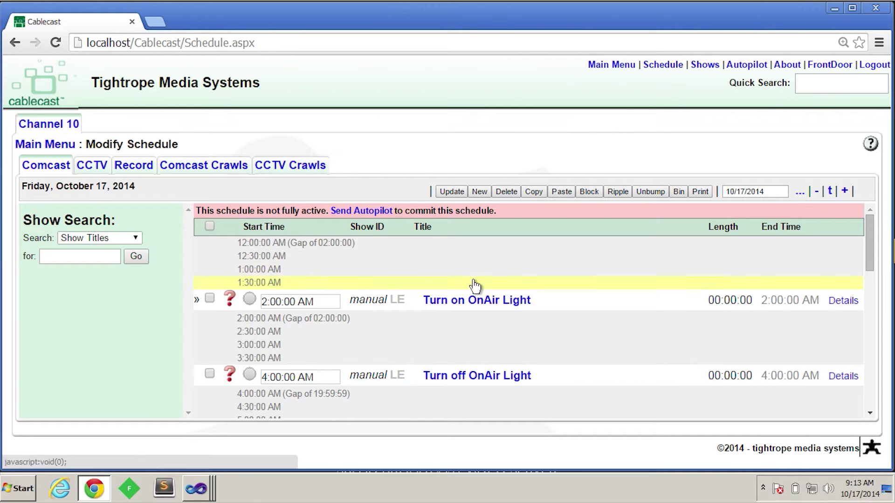
{"action": "left_click", "coordinate": [473, 304]}
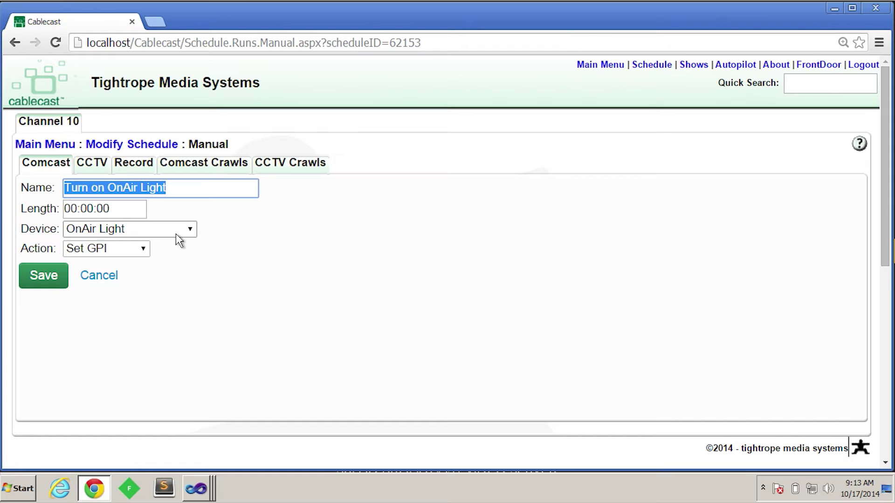
{"action": "left_click", "coordinate": [150, 245]}
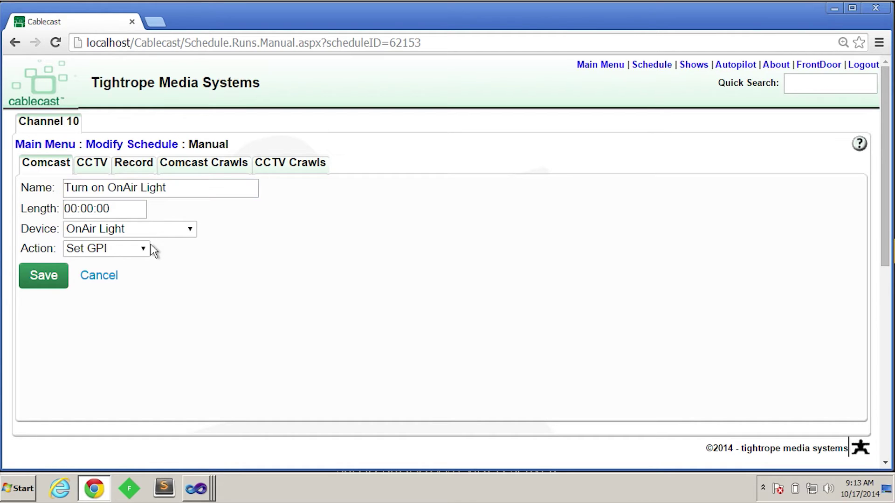
{"action": "left_click", "coordinate": [146, 248]}
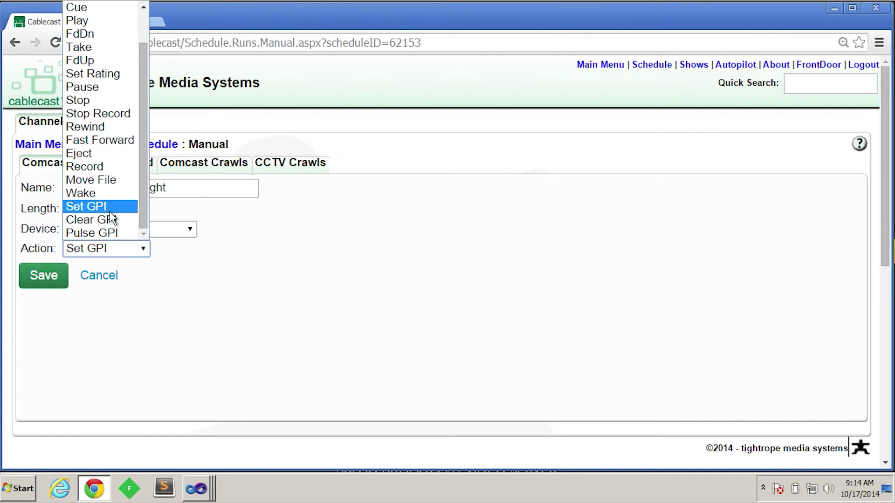
{"action": "left_click", "coordinate": [110, 207]}
{"action": "left_click", "coordinate": [56, 277]}
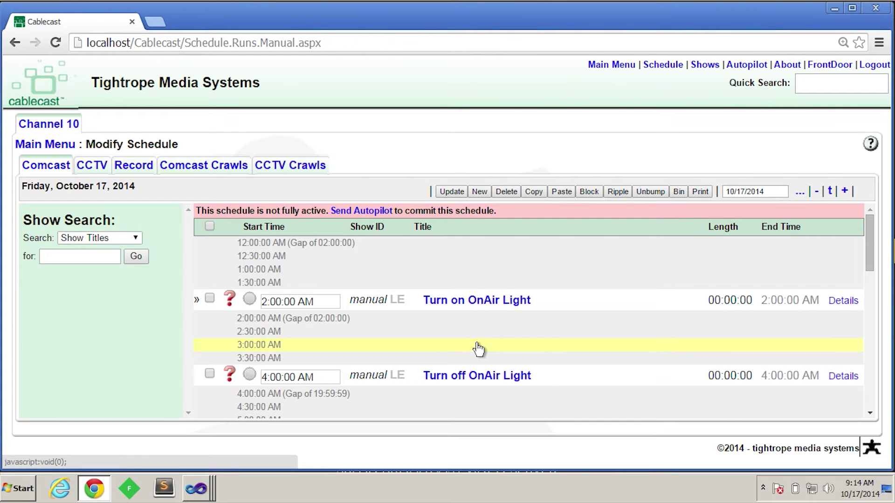
{"action": "left_click", "coordinate": [473, 380]}
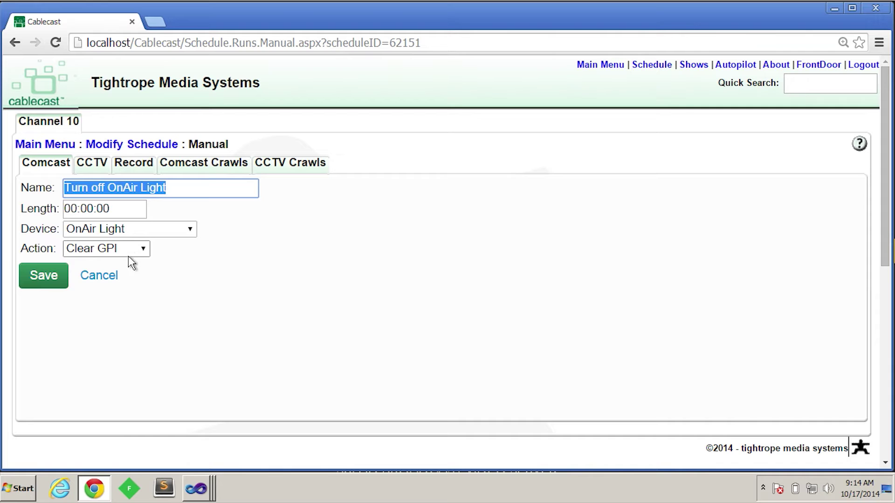
{"action": "left_click", "coordinate": [54, 275]}
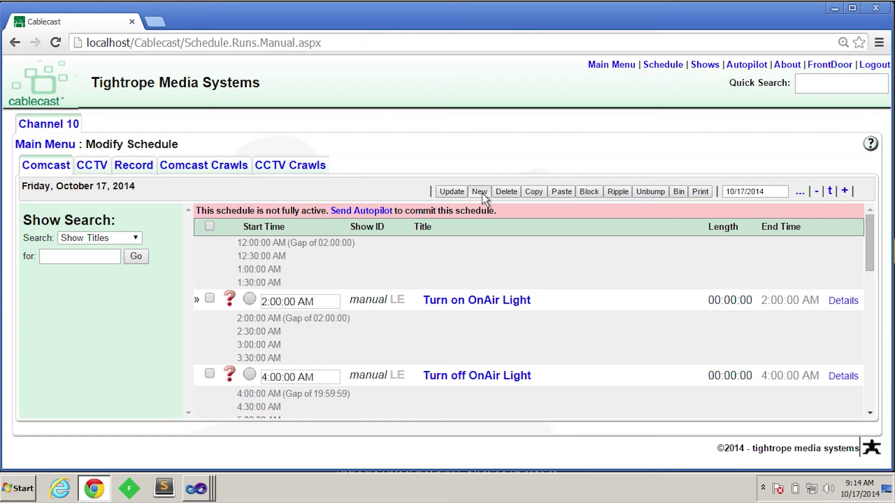
Create a new manual run and move it to the 3:00 AM slot.
{"action": "left_click", "coordinate": [480, 191]}
{"action": "left_click", "coordinate": [458, 180]}
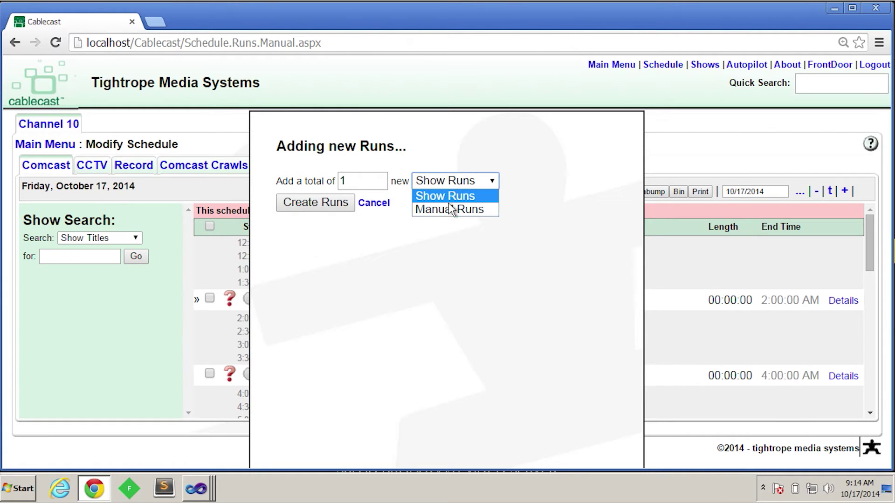
{"action": "left_click", "coordinate": [448, 209]}
{"action": "left_click", "coordinate": [323, 205]}
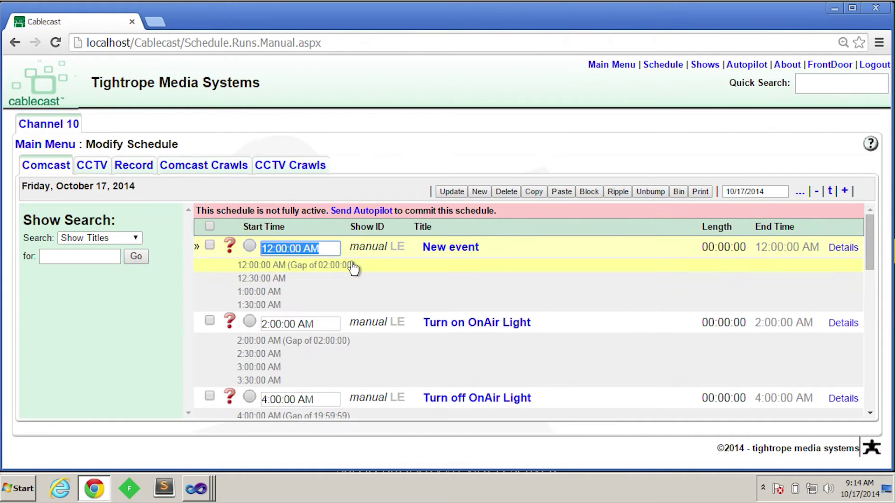
{"action": "left_click", "coordinate": [273, 252]}
{"action": "left_click_drag", "start_coordinate": [508, 250], "coordinate": [455, 373]}
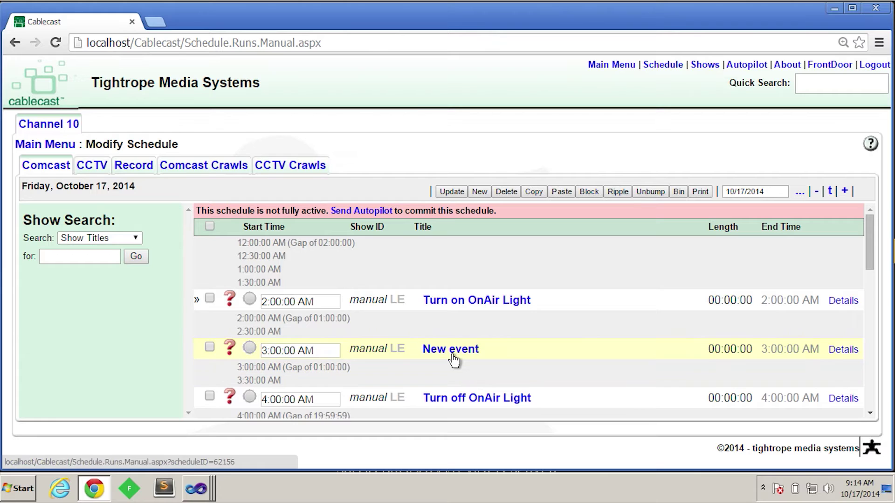
Name the 3:00 AM event 'Squeeze Back', set its action to Pulse GPI, and save.
{"action": "left_click", "coordinate": [452, 359]}
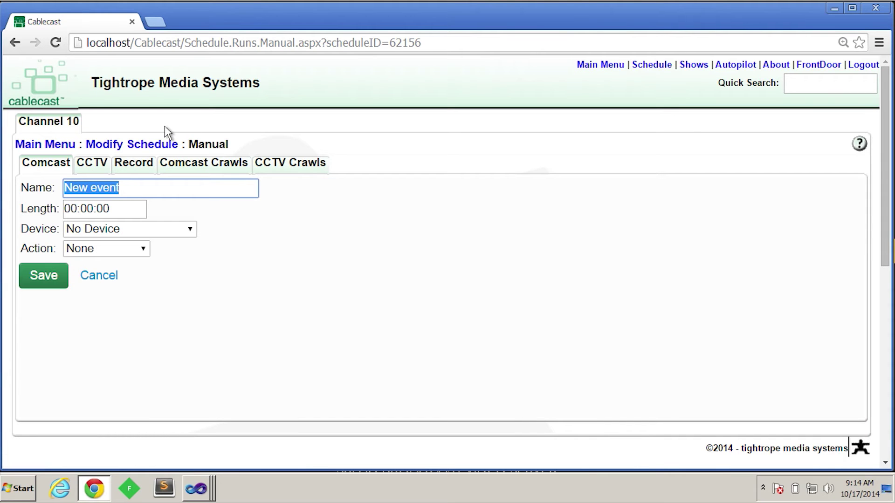
{"action": "type", "text": "Squ"}
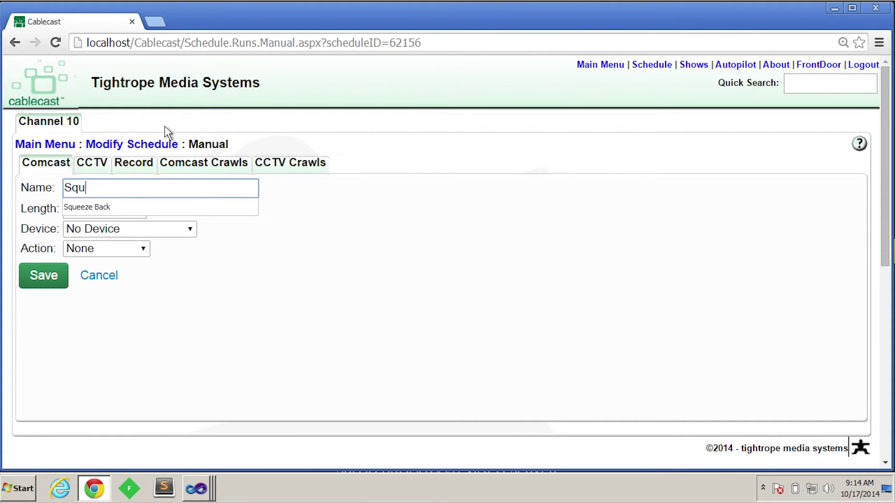
{"action": "key", "text": "Down"}
{"action": "key", "text": "Tab"}
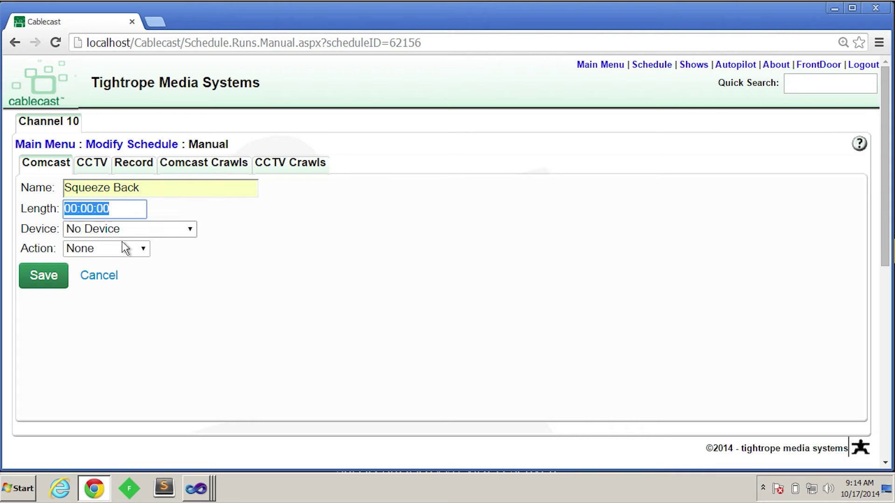
{"action": "left_click", "coordinate": [121, 248]}
{"action": "left_click_drag", "start_coordinate": [144, 179], "coordinate": [144, 219]}
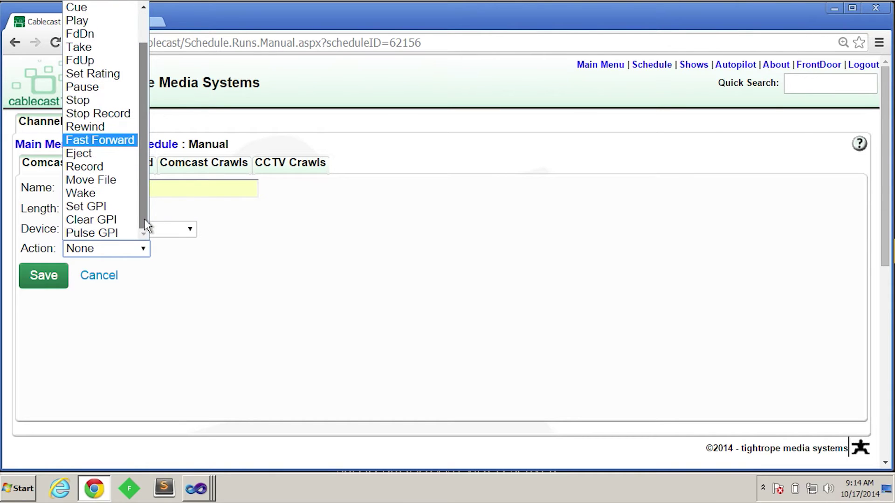
{"action": "left_click", "coordinate": [118, 232]}
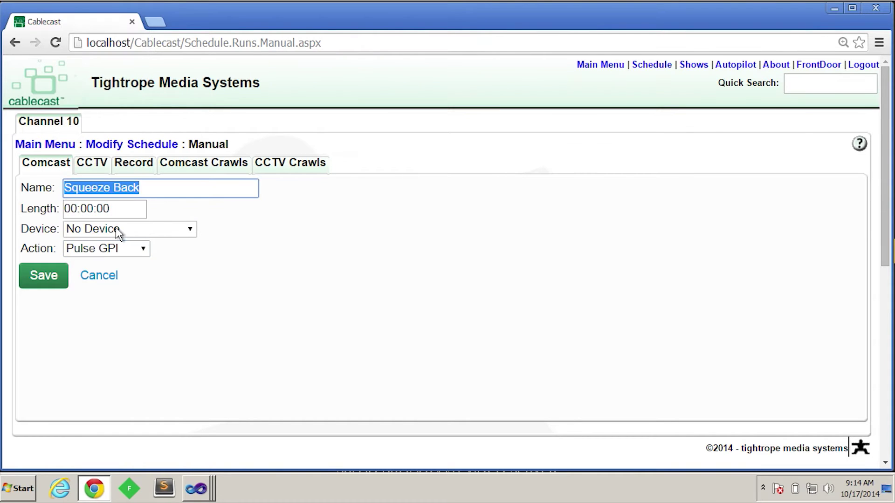
{"action": "left_click", "coordinate": [47, 282]}
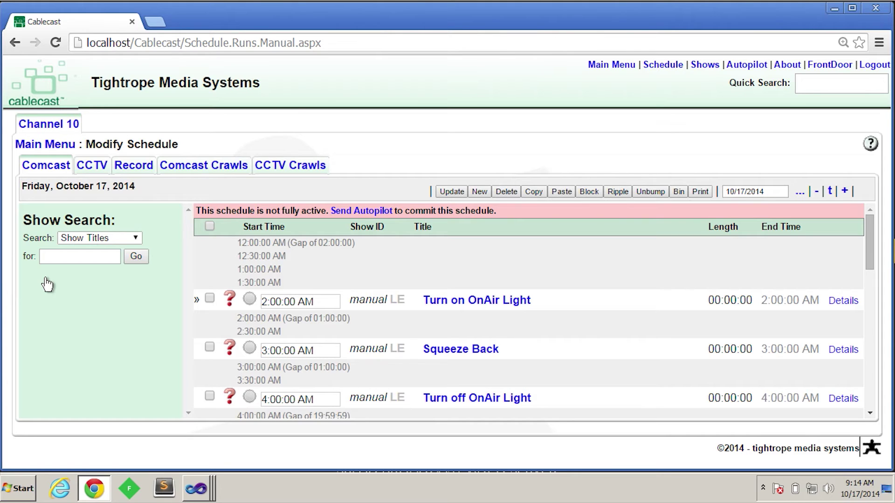
{"action": "key", "text": "super+Tab"}
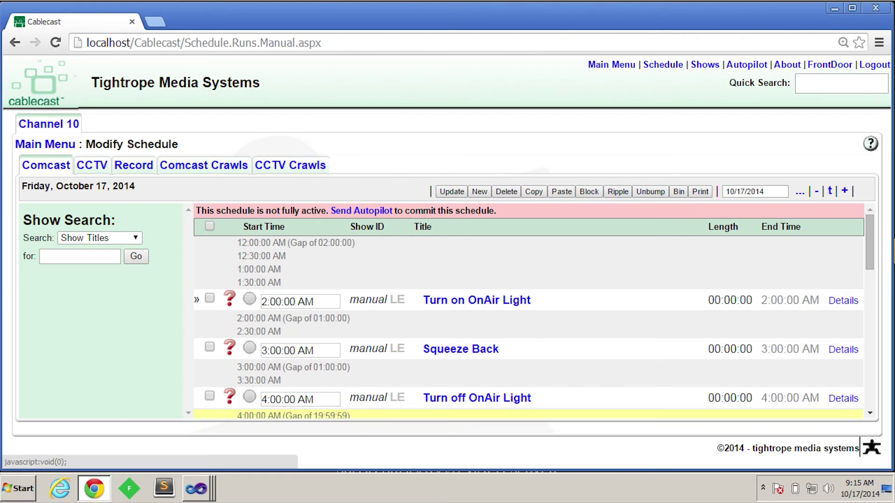
Launch SX Configuration from the notification-area overflow and open Edit Resolutions on the System tab.
{"action": "left_click", "coordinate": [764, 488]}
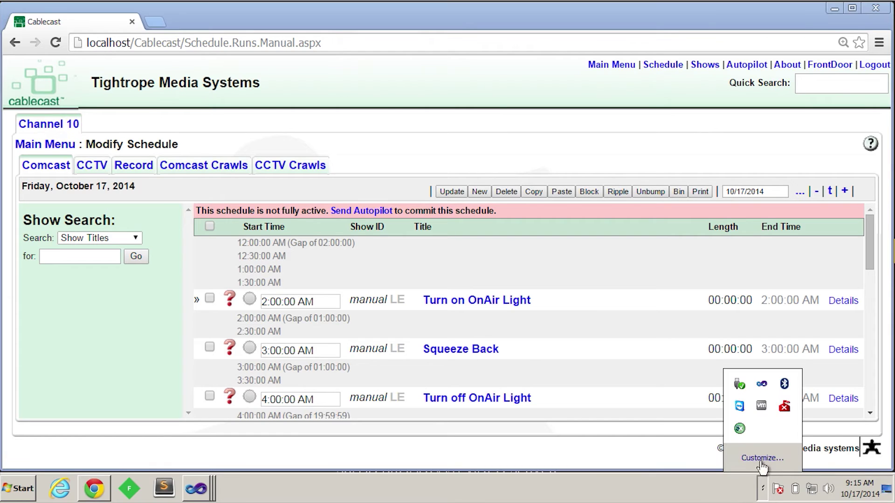
{"action": "double_click", "coordinate": [740, 430]}
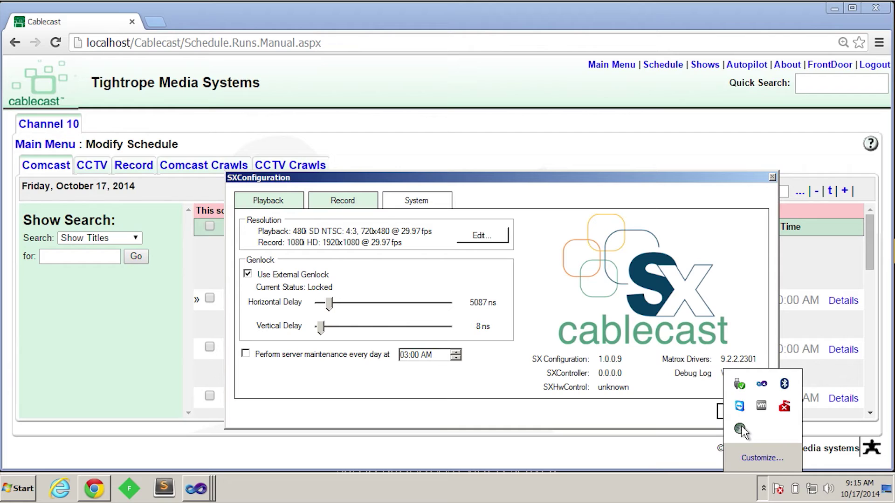
{"action": "left_click", "coordinate": [608, 244]}
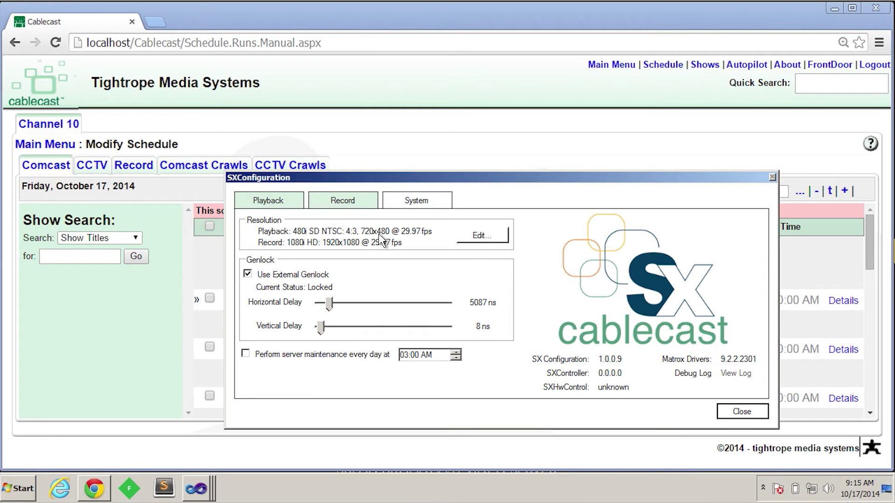
{"action": "left_click", "coordinate": [497, 237]}
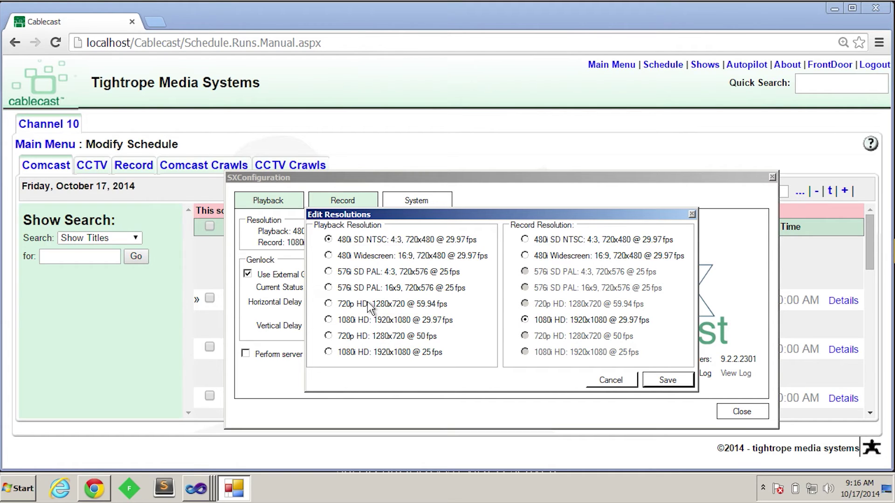
Try 720p and 1080i playback, settle on 480i SD NTSC, and save resolutions.
{"action": "left_click", "coordinate": [328, 304]}
{"action": "left_click", "coordinate": [541, 306]}
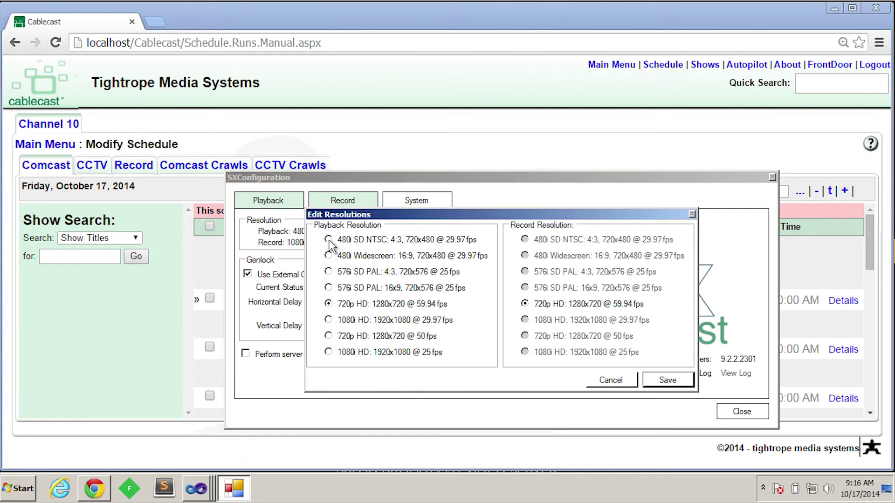
{"action": "left_click", "coordinate": [331, 320]}
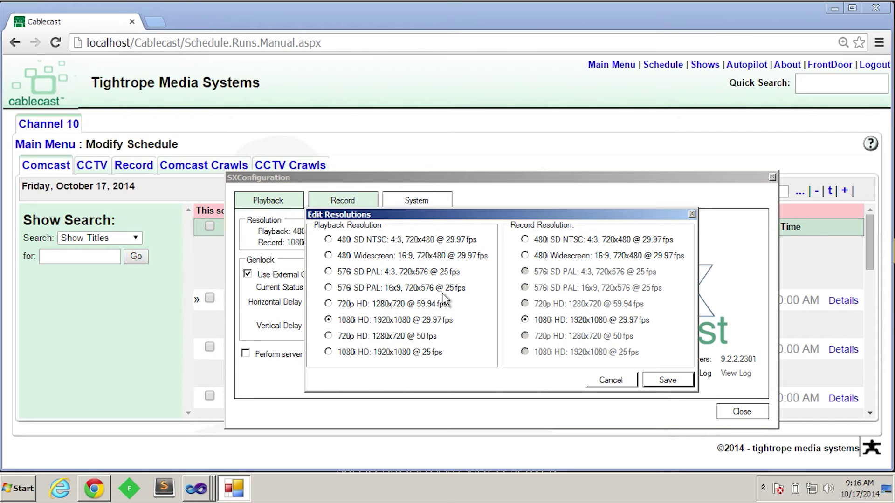
{"action": "left_click", "coordinate": [329, 240]}
{"action": "left_click", "coordinate": [657, 381]}
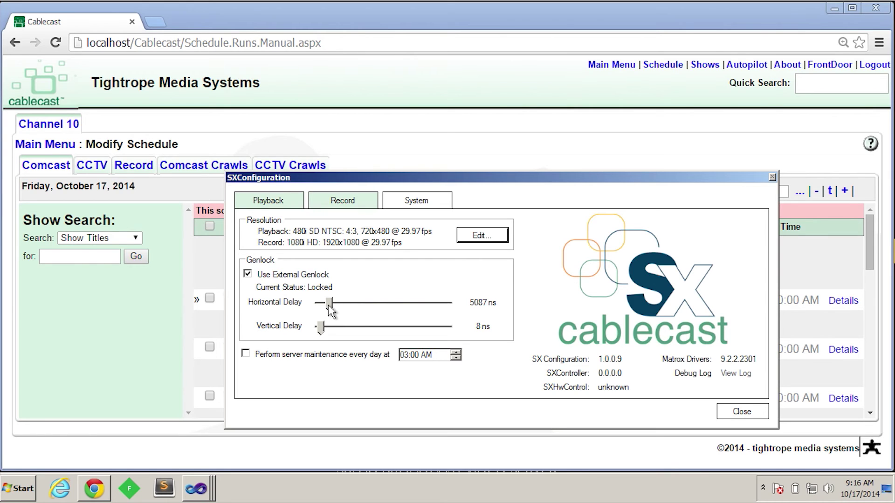
Slide the Genlock Horizontal Delay up to 6444 ns.
{"action": "left_click_drag", "start_coordinate": [327, 306], "coordinate": [331, 306]}
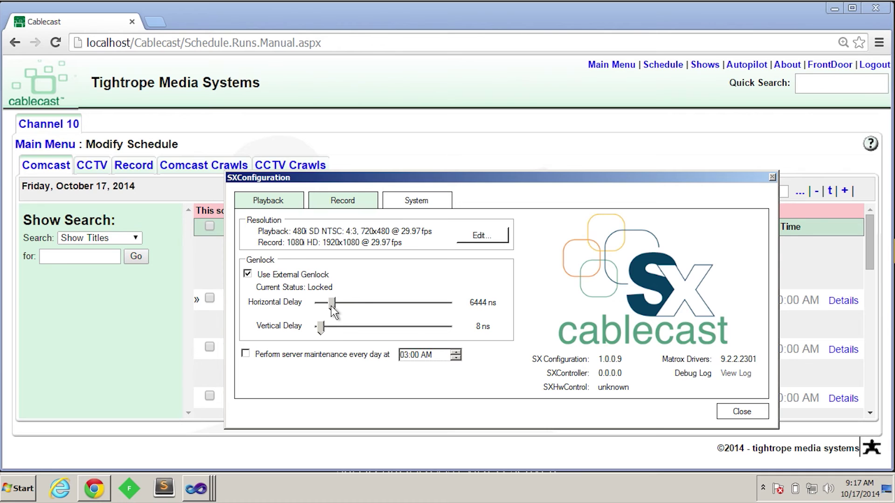
Close the SXConfiguration dialog to return to the Channel 10 Comcast schedule.
{"action": "left_click", "coordinate": [736, 412]}
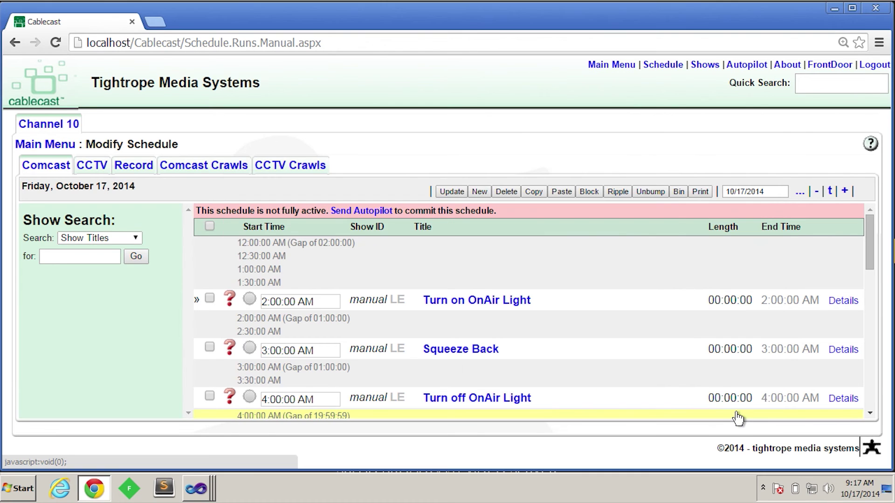